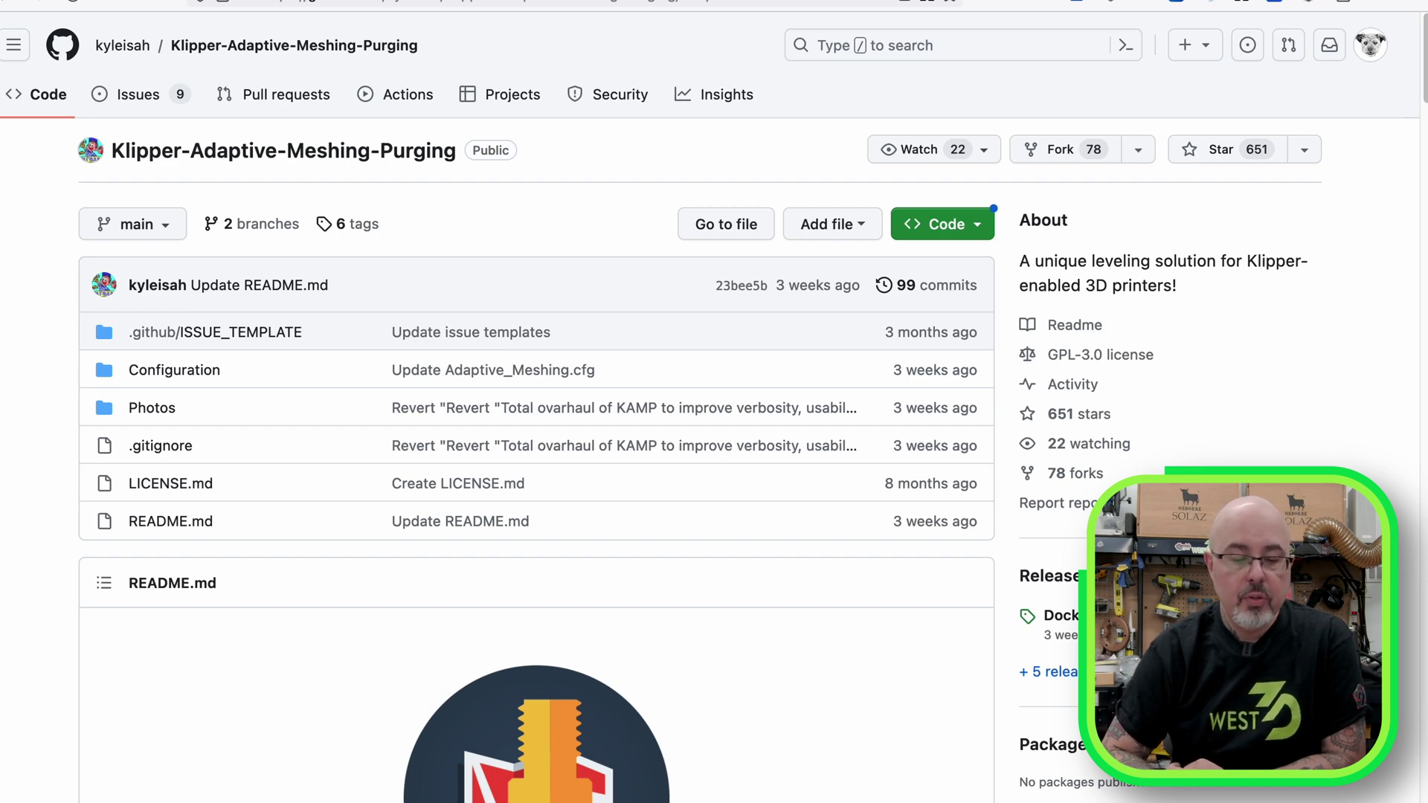
# Step: Read down the Klipper-Adaptive-Meshing-Purging README to the Installation clone and symlink commands
pyautogui.scroll(-3, 892, 530)
pyautogui.scroll(-7, 895, 534)
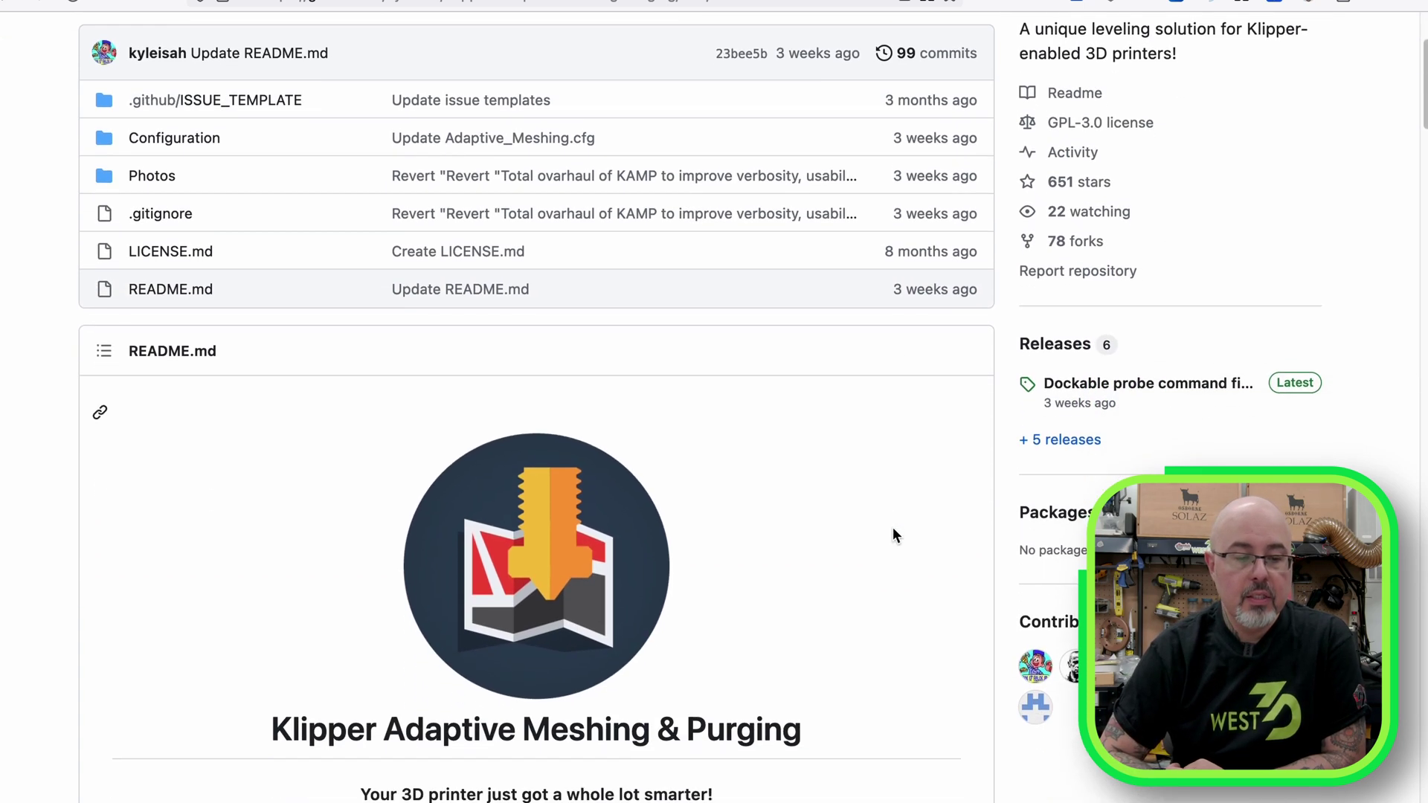
pyautogui.scroll(-6, 893, 529)
pyautogui.scroll(-1, 893, 530)
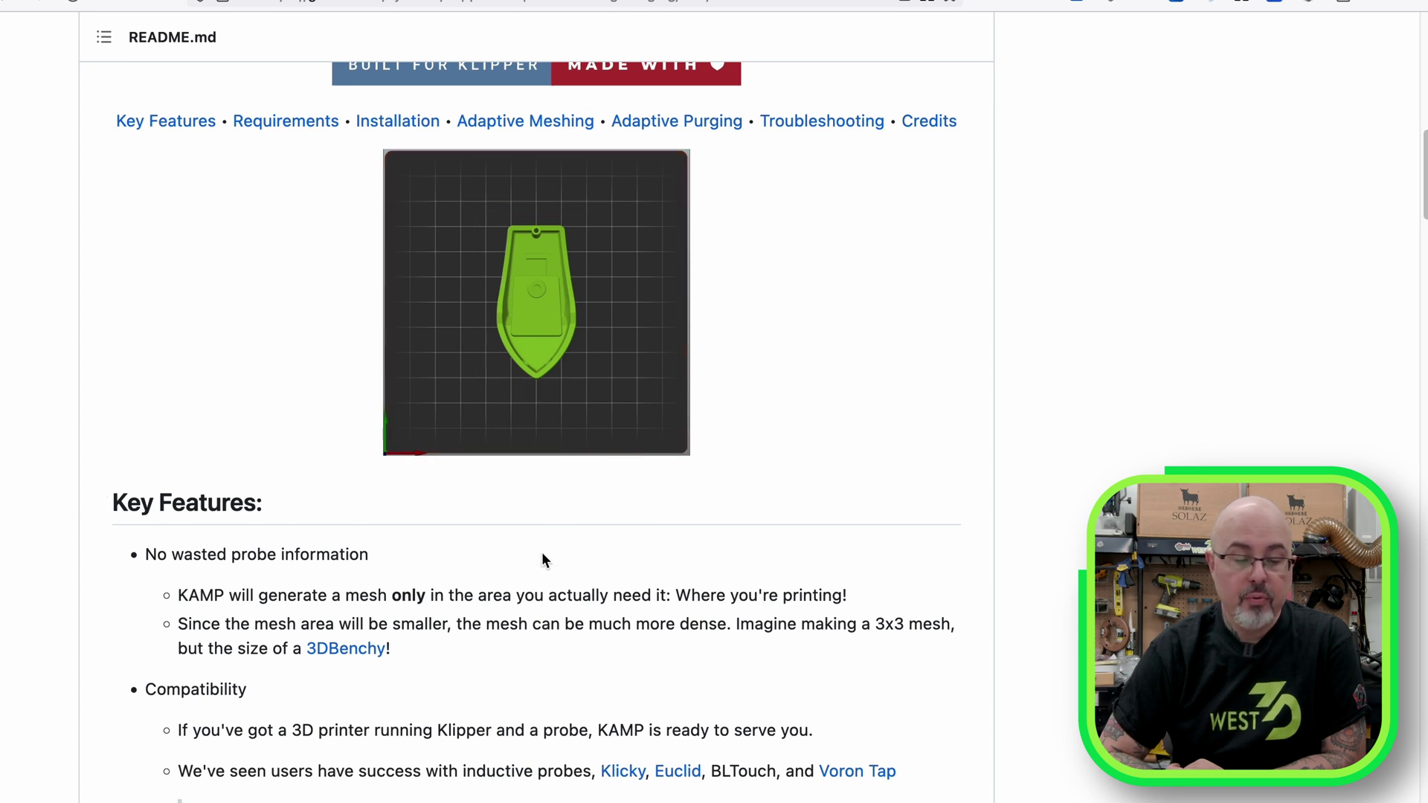
pyautogui.scroll(-1, 1039, 551)
pyautogui.scroll(-5, 536, 430)
pyautogui.scroll(-1, 536, 430)
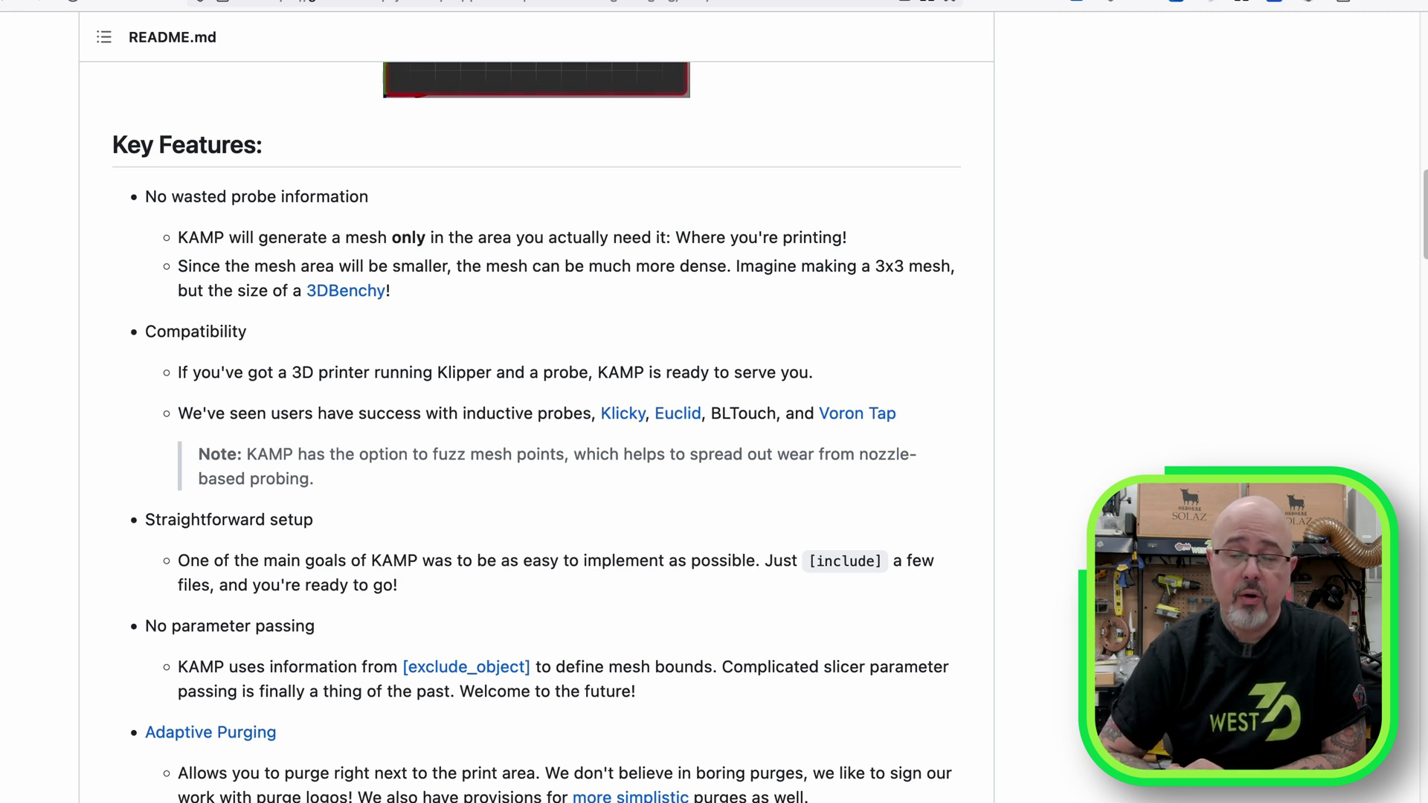
pyautogui.scroll(-1, 536, 431)
pyautogui.scroll(-10, 536, 431)
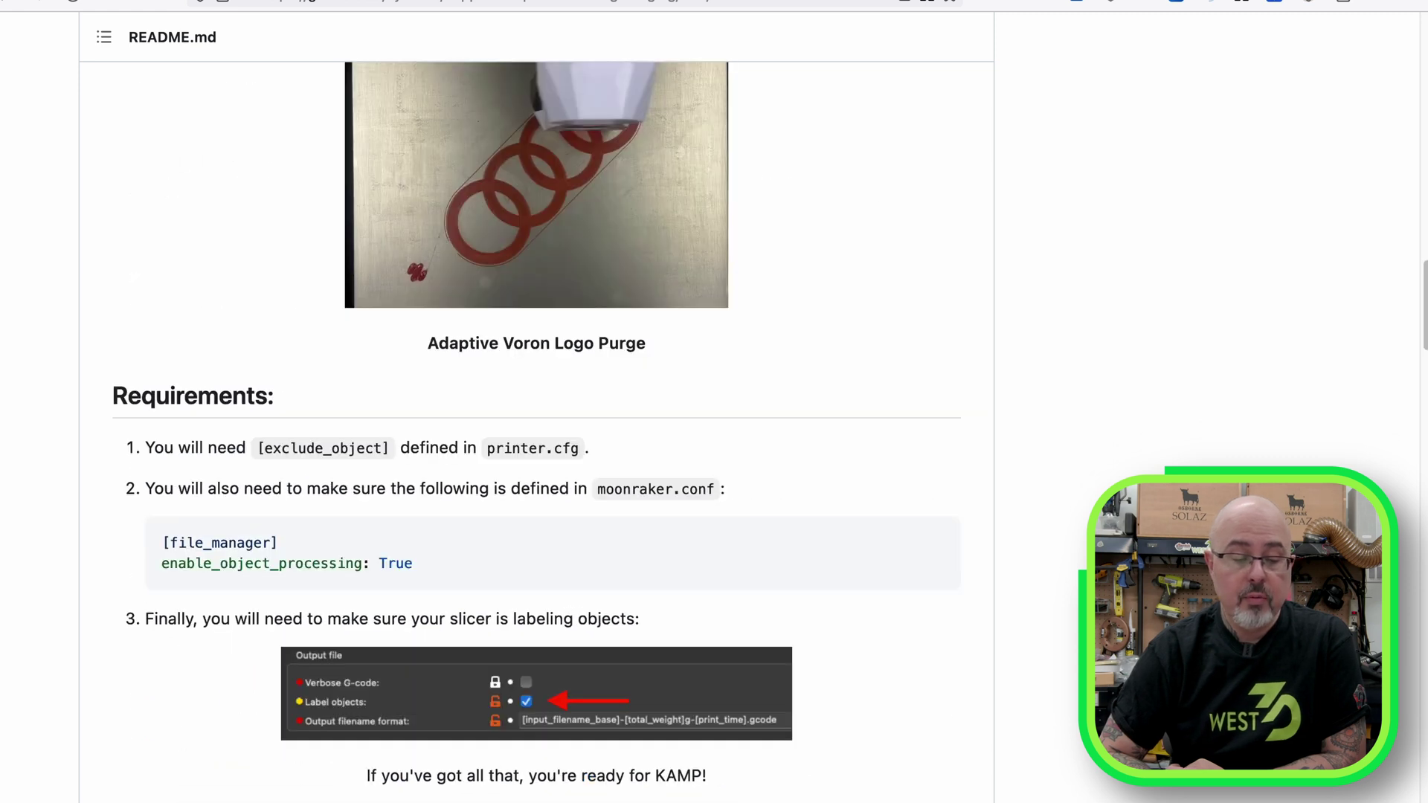
pyautogui.scroll(-4, 536, 431)
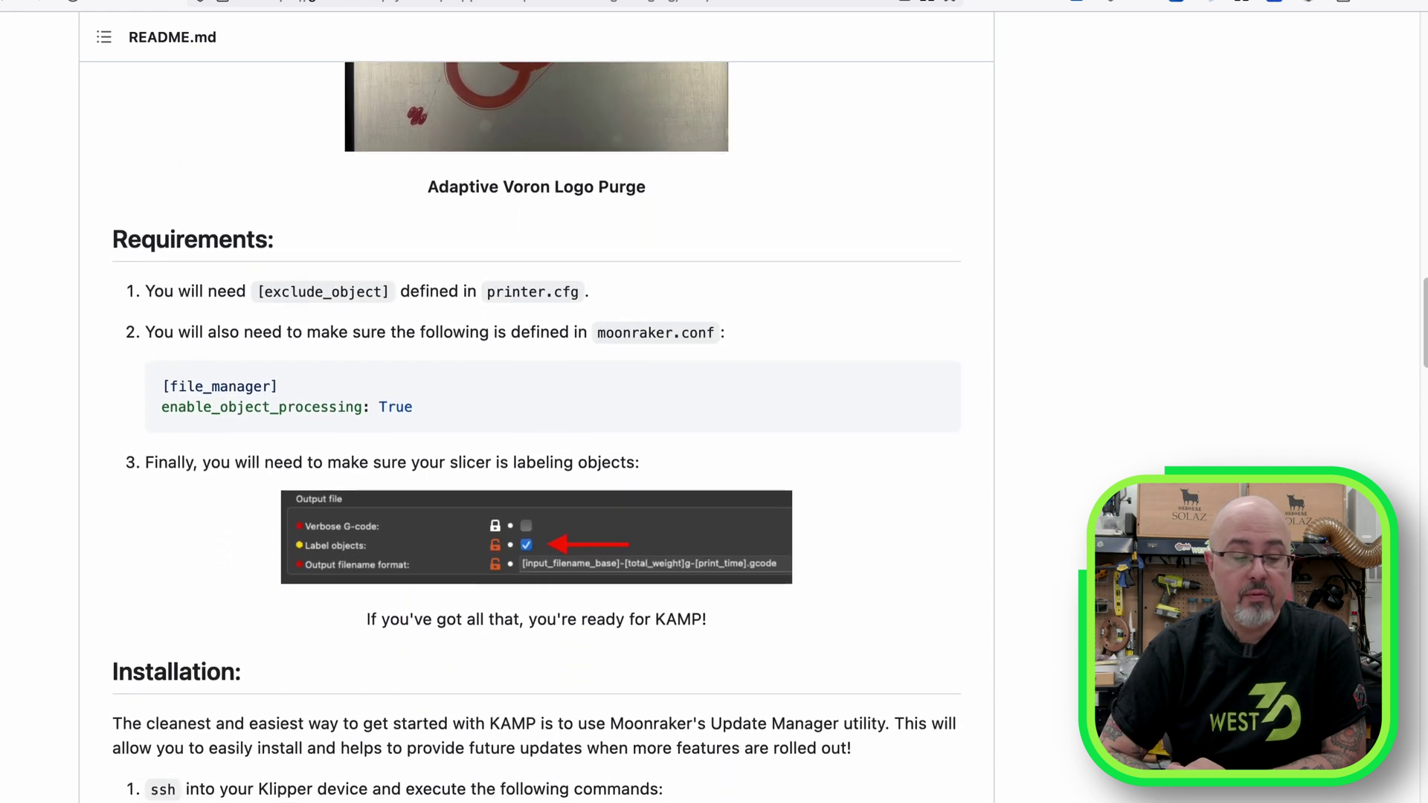
pyautogui.scroll(-3, 536, 432)
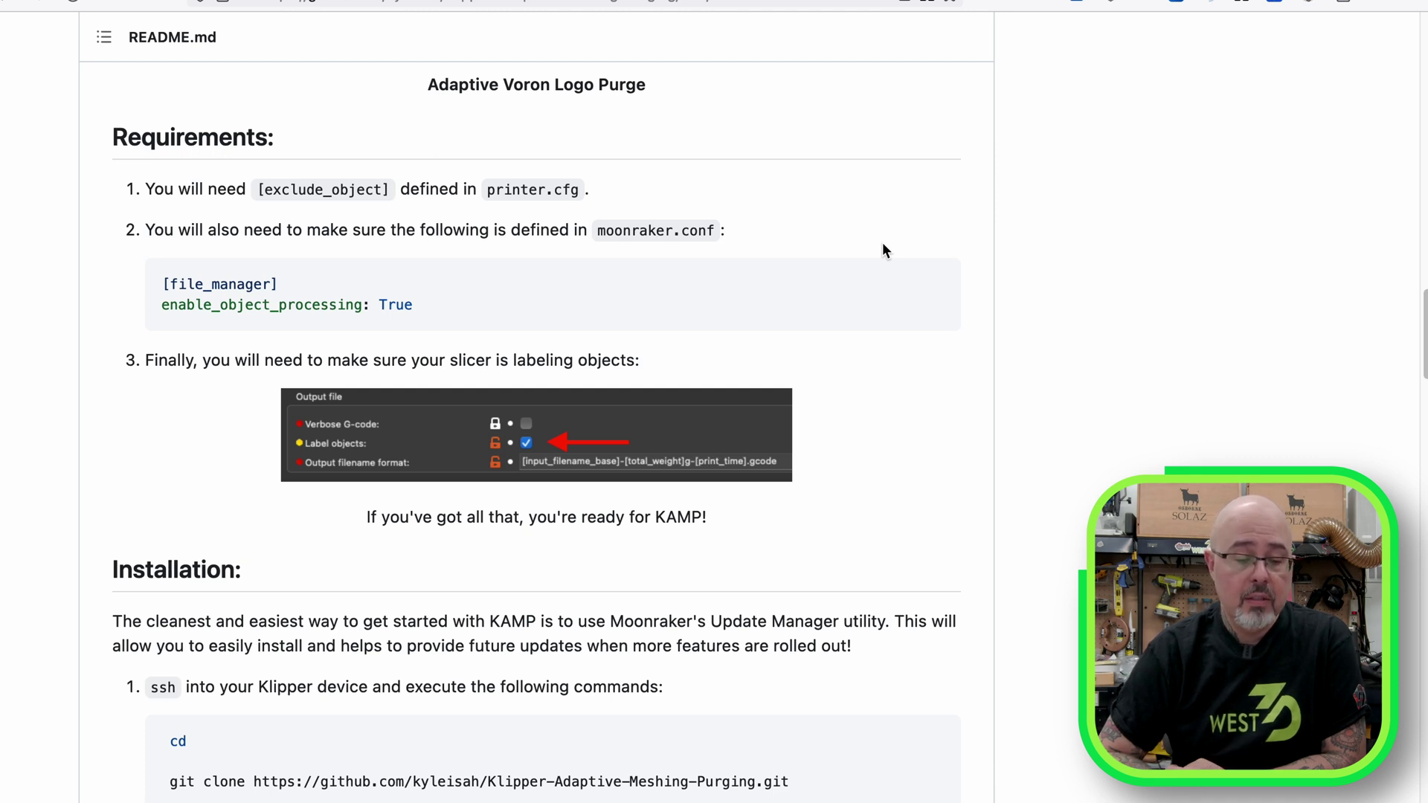
pyautogui.scroll(-5, 884, 250)
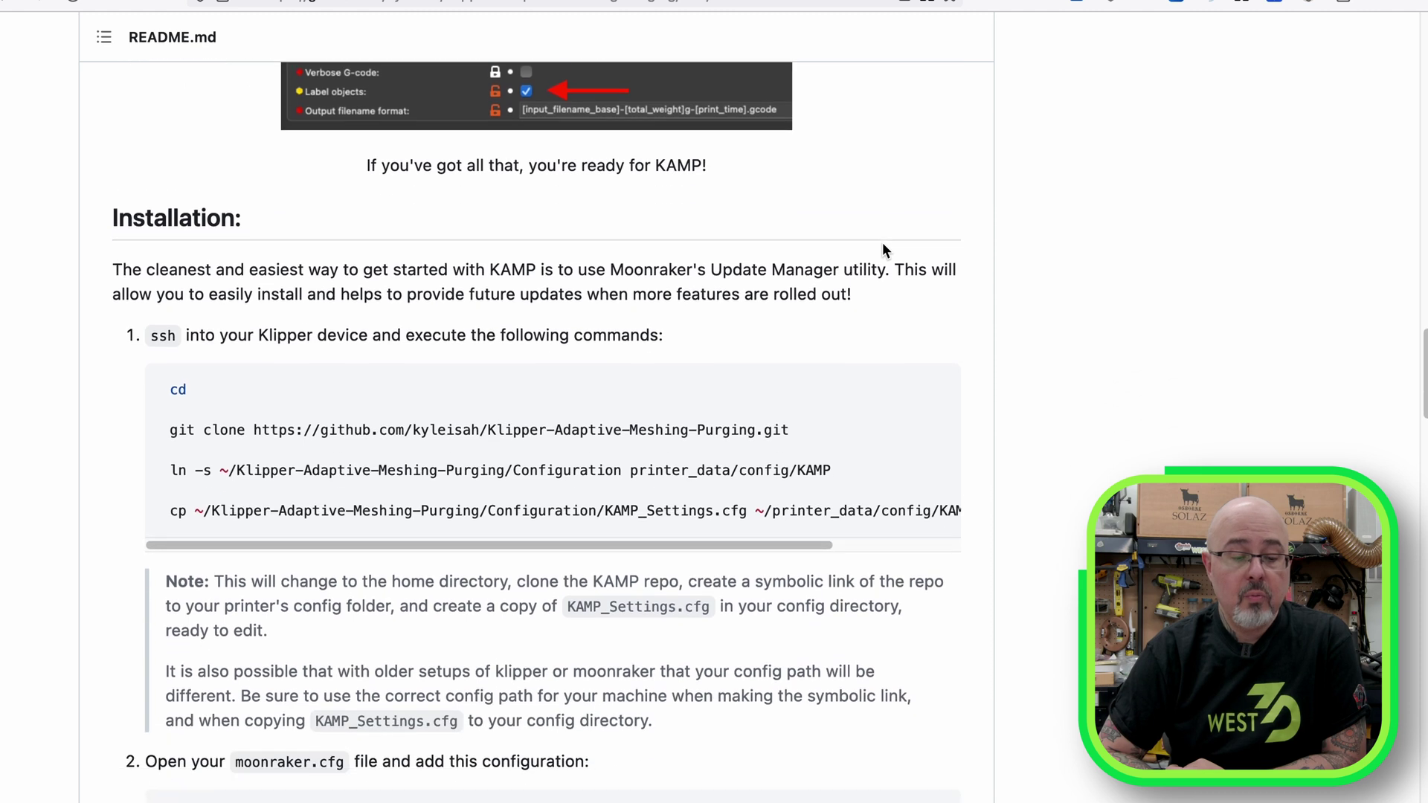
# Step: Scroll to README step 3 with the [include] lines for adaptive meshing, line purge, Voron purge and Smart Park
pyautogui.scroll(-1, 884, 250)
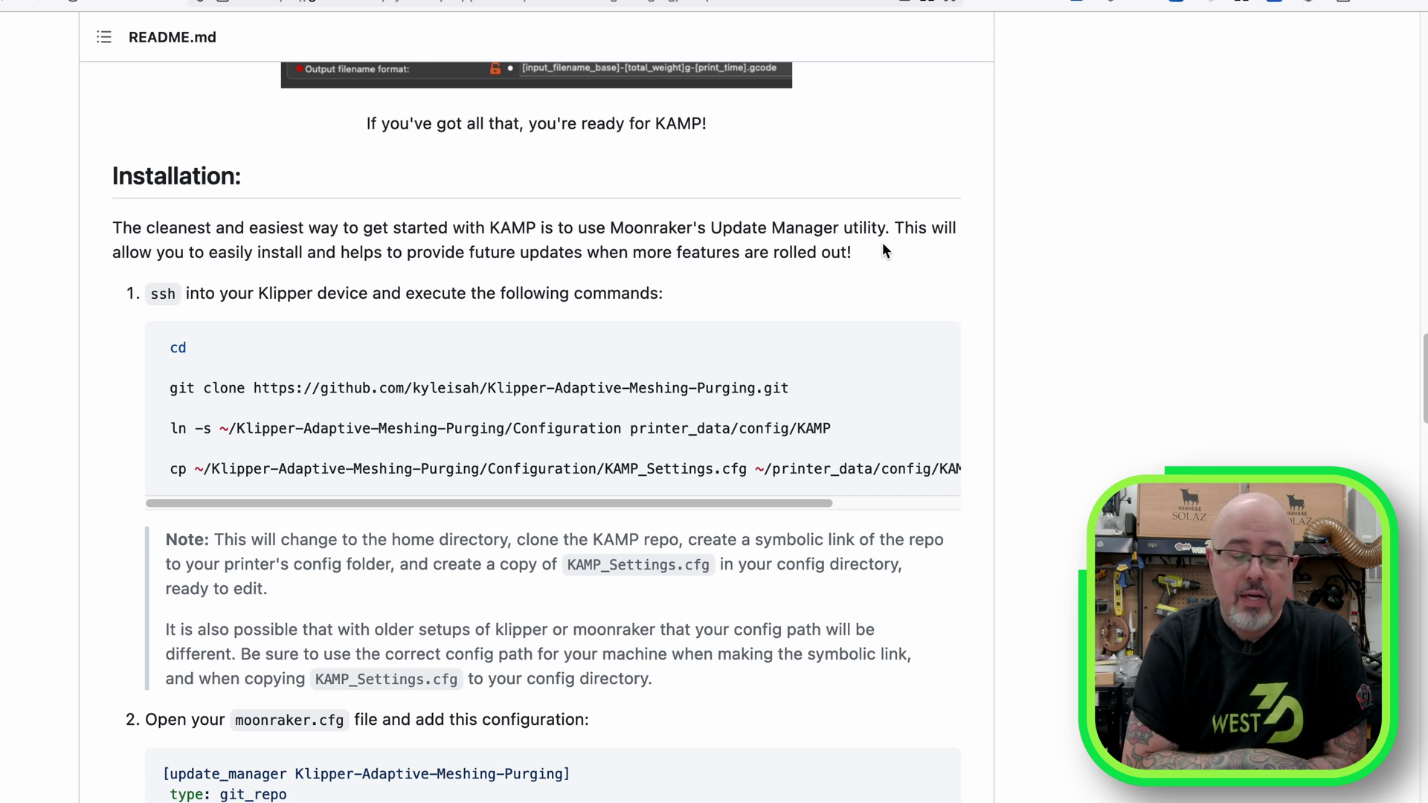
pyautogui.scroll(-5, 883, 250)
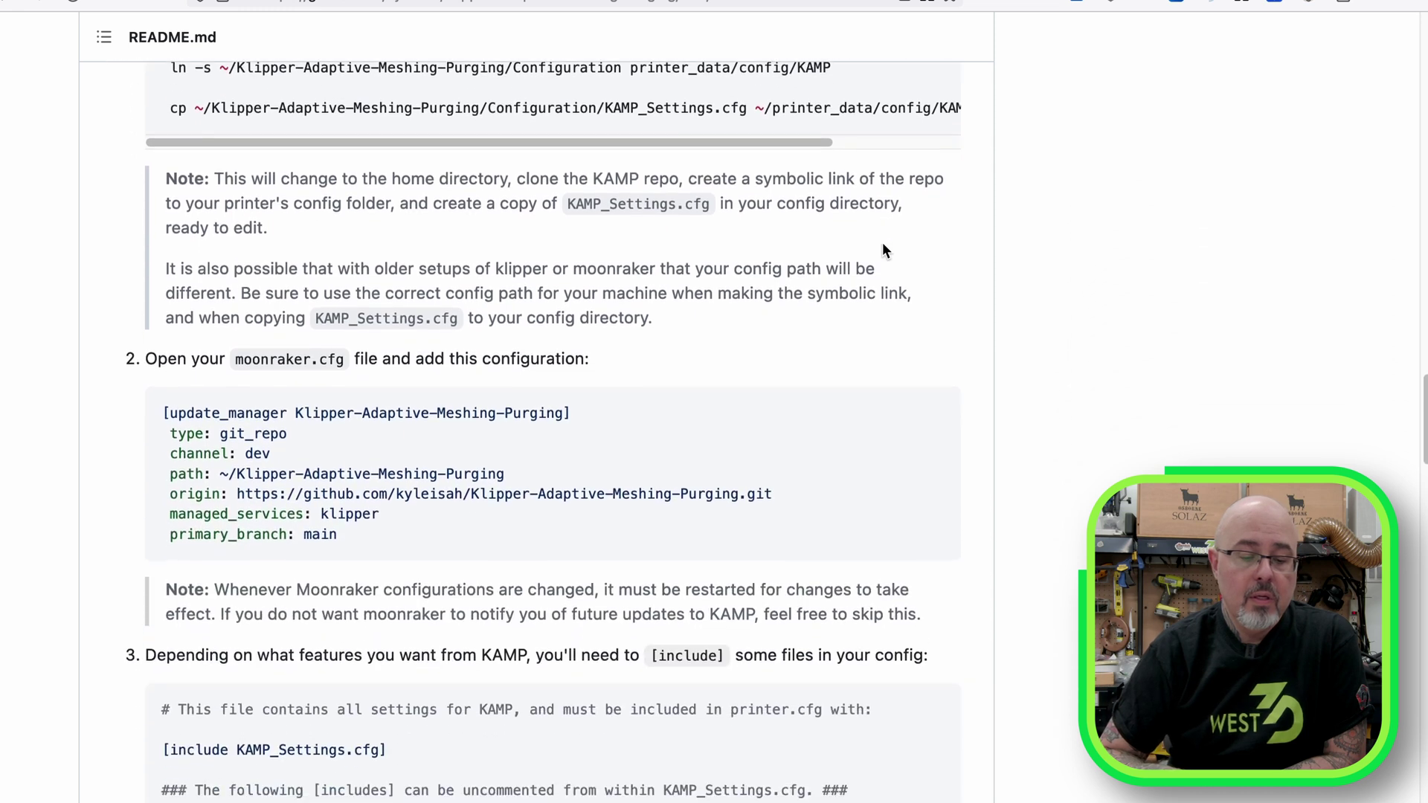
pyautogui.scroll(-2, 883, 249)
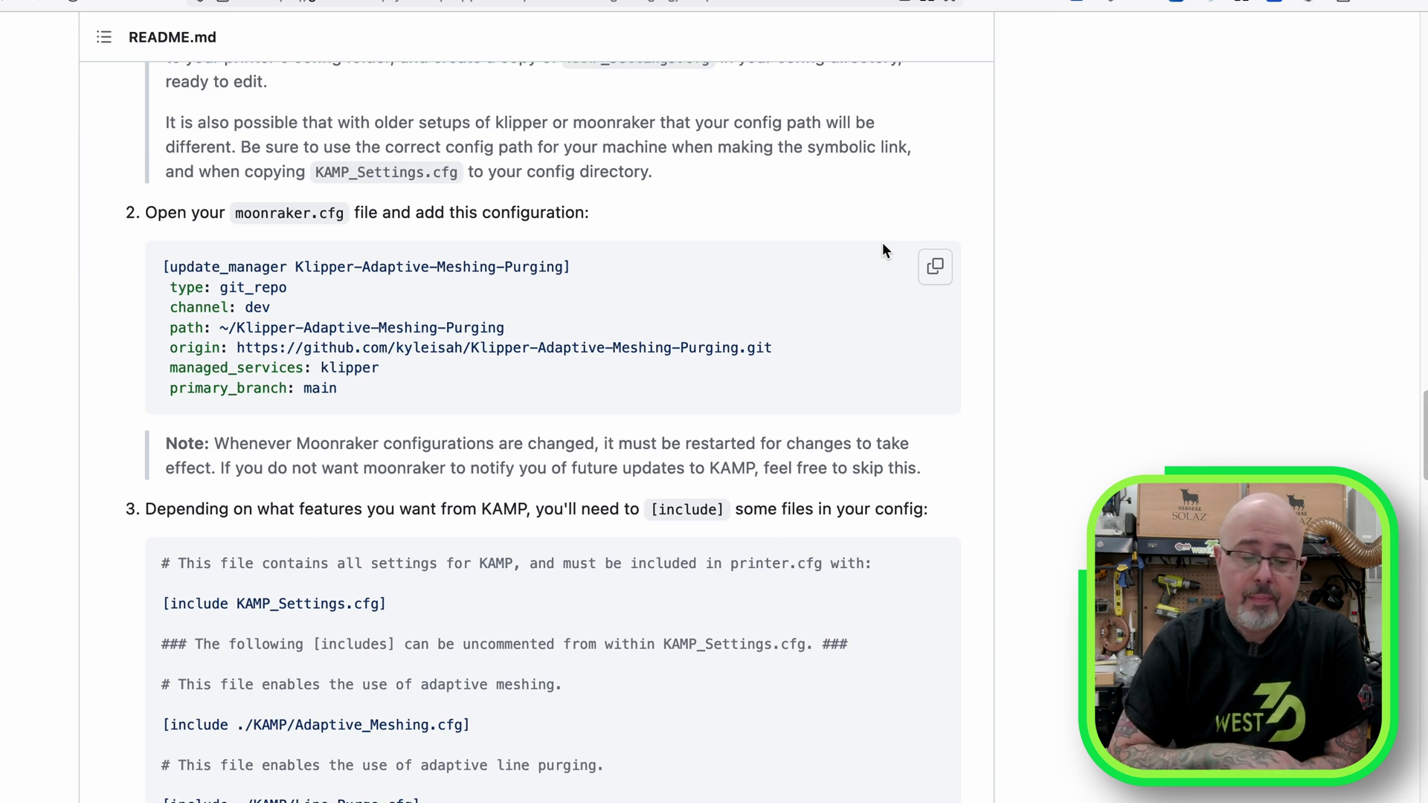
pyautogui.scroll(-3, 882, 249)
pyautogui.scroll(-2, 884, 249)
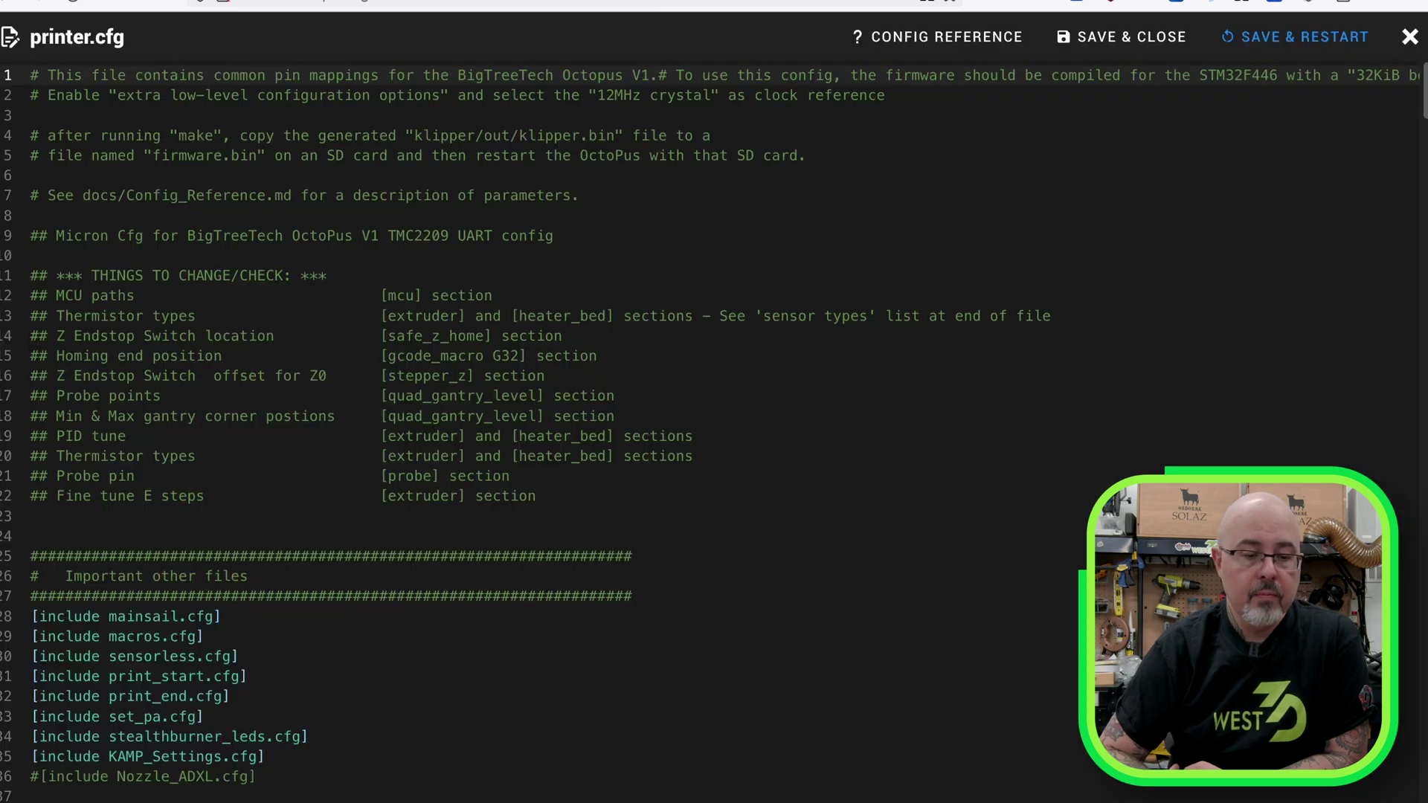
# Step: Confirm printer.cfg contains the [include KAMP_Settings.cfg] line, then close the editor
pyautogui.scroll(-5, 525, 350)
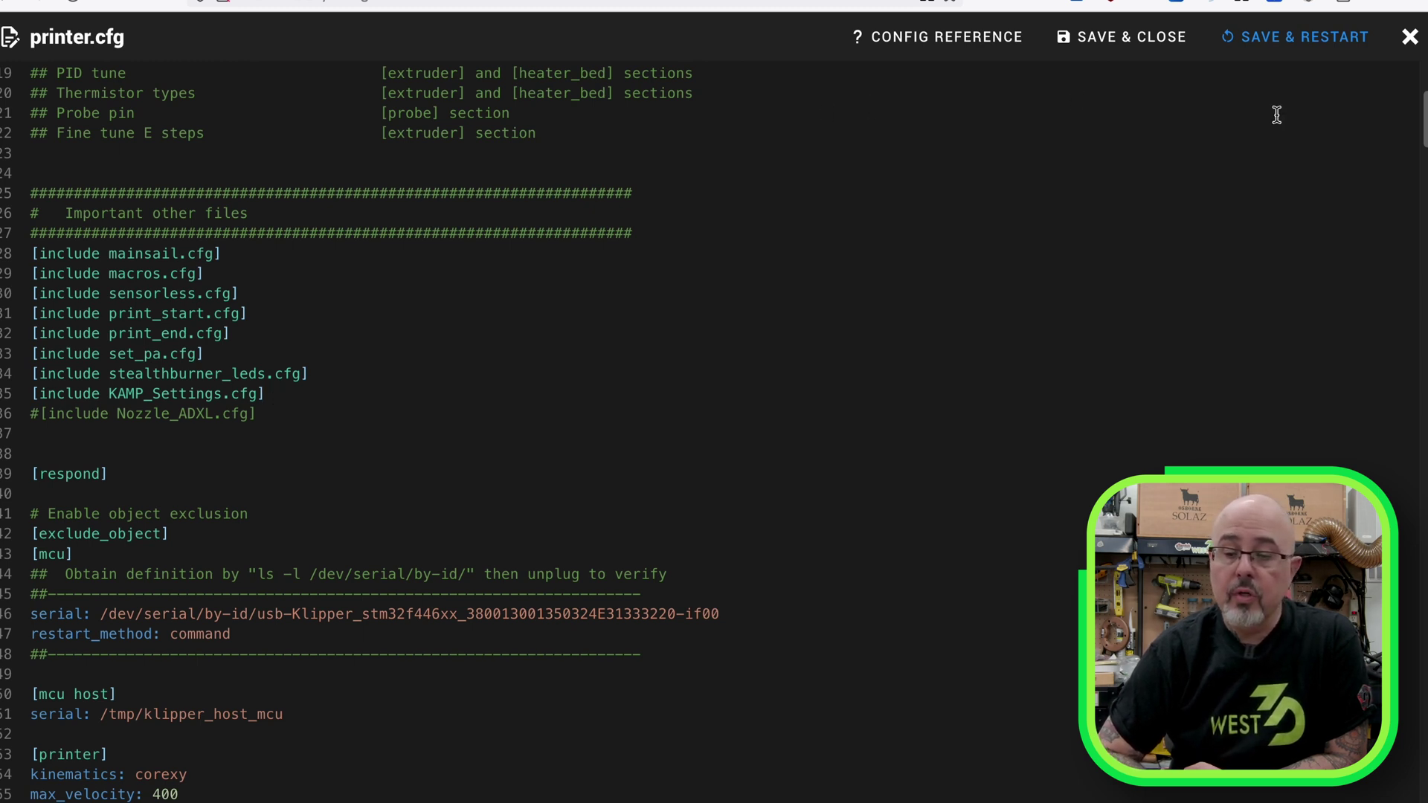
pyautogui.click(1409, 36)
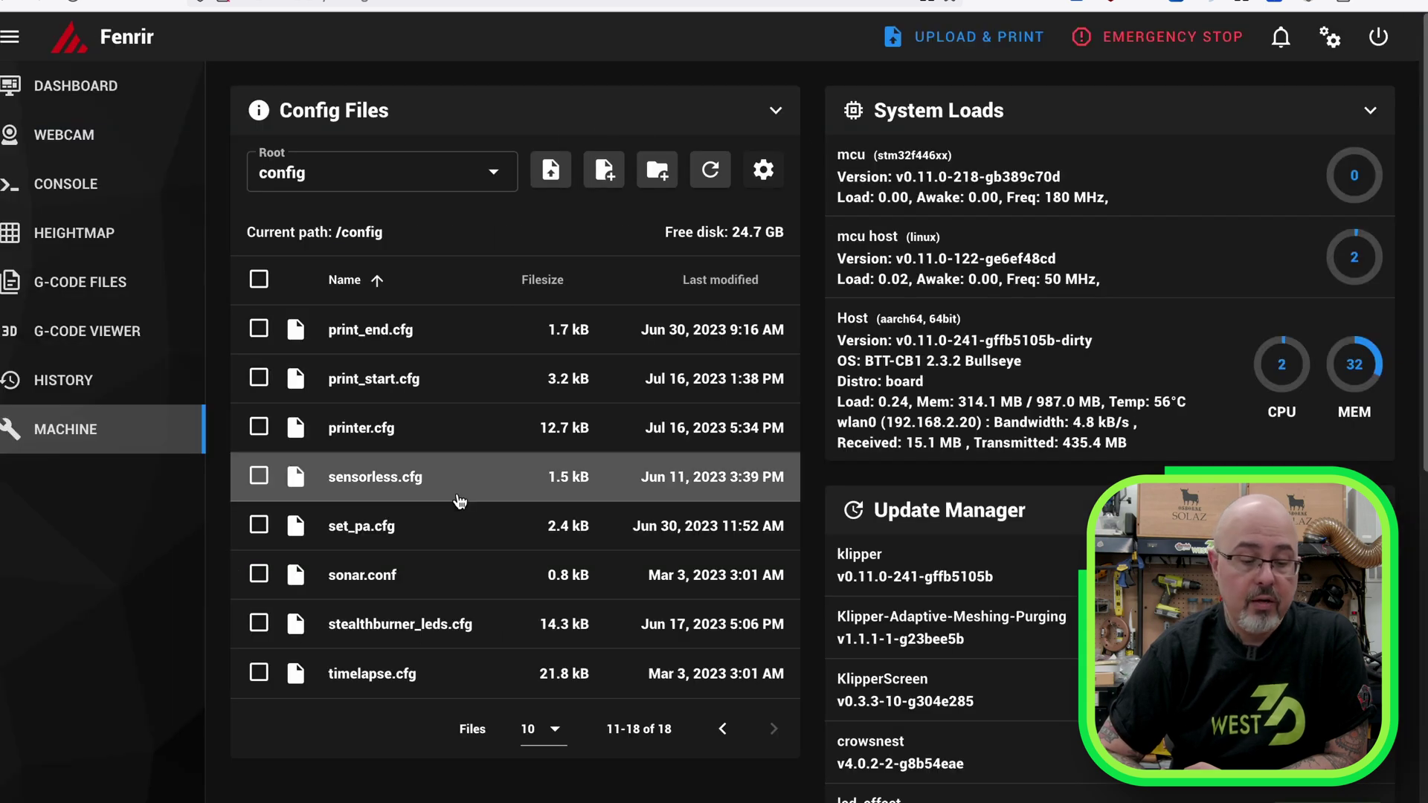
# Step: Return to the first Config Files page and open KAMP_Settings.cfg for editing
pyautogui.click(722, 730)
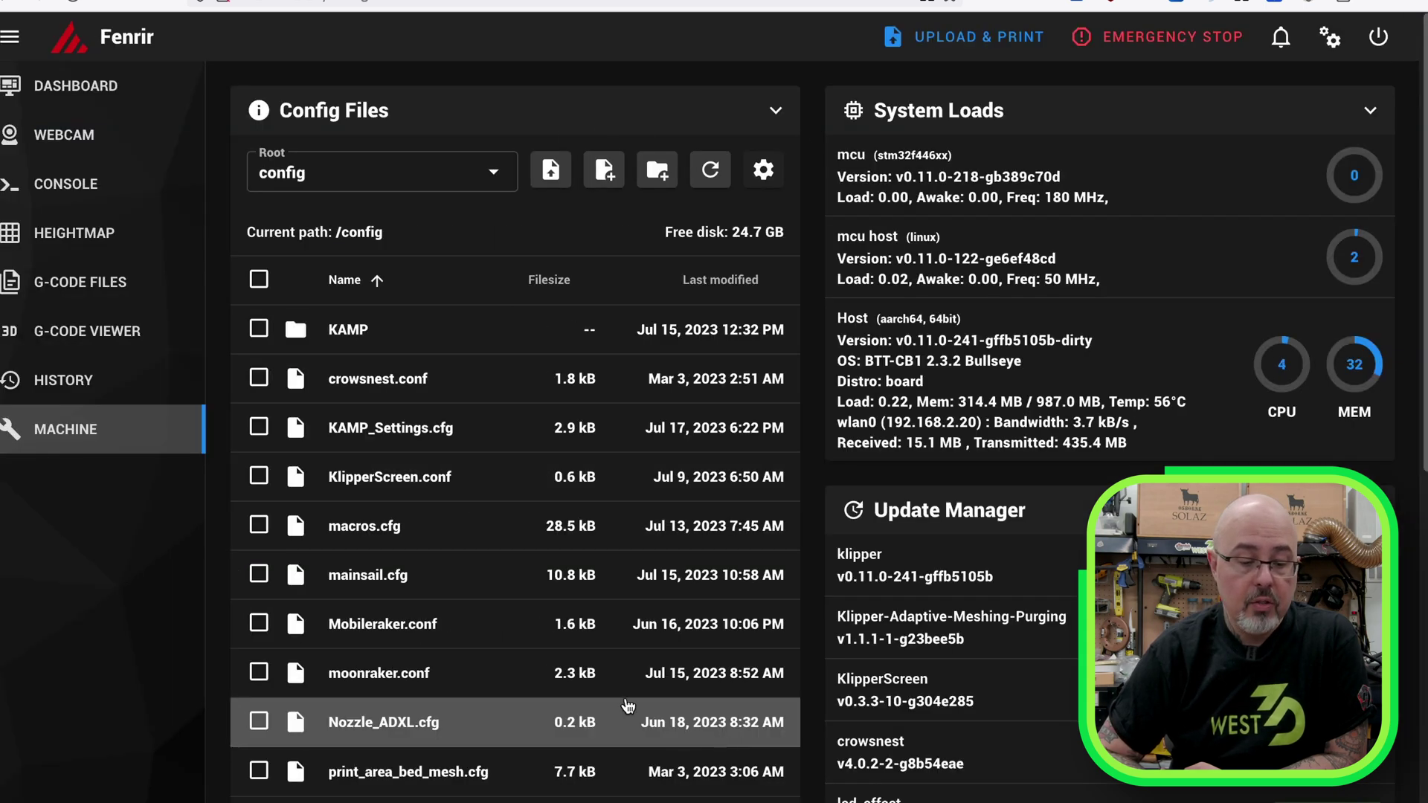
pyautogui.click(428, 430)
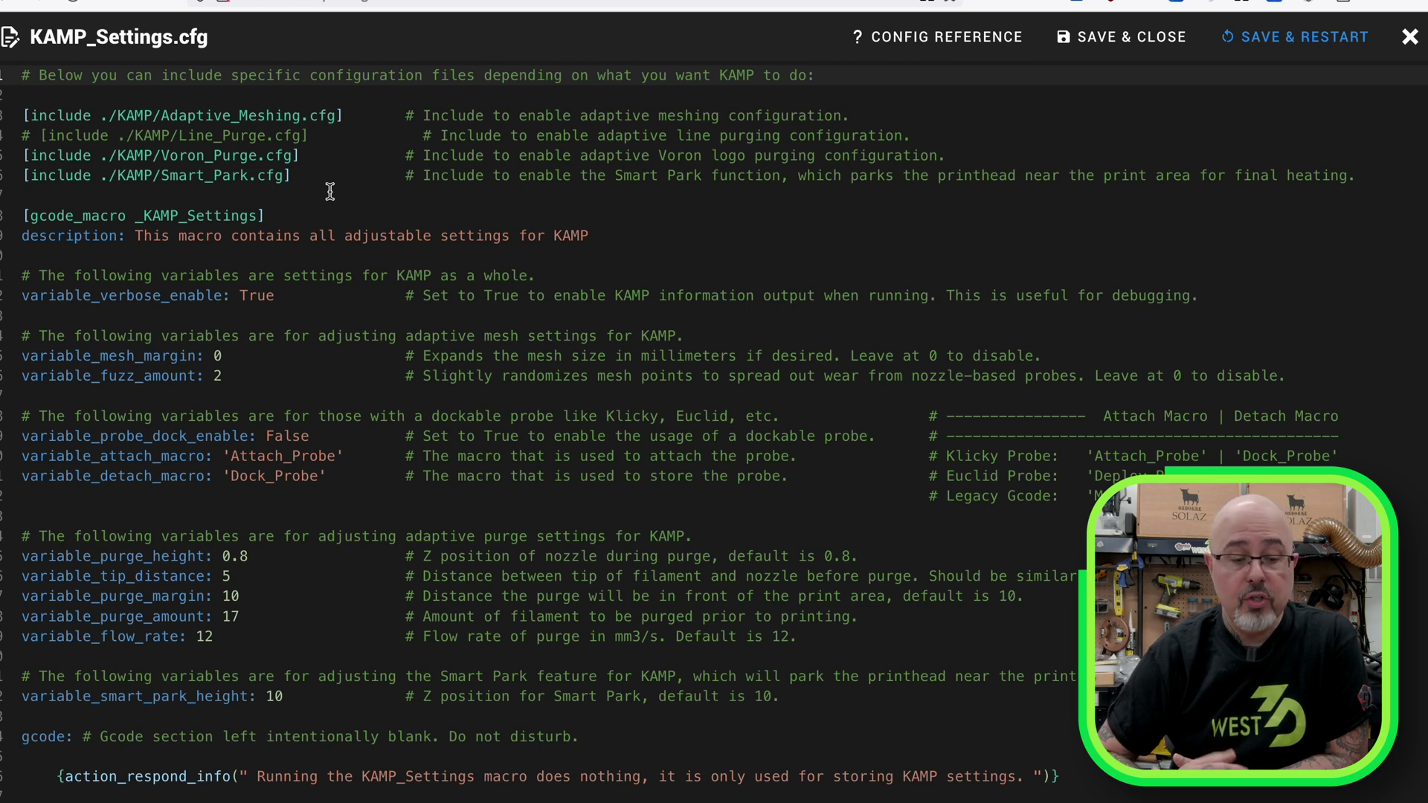
pyautogui.click(23, 156)
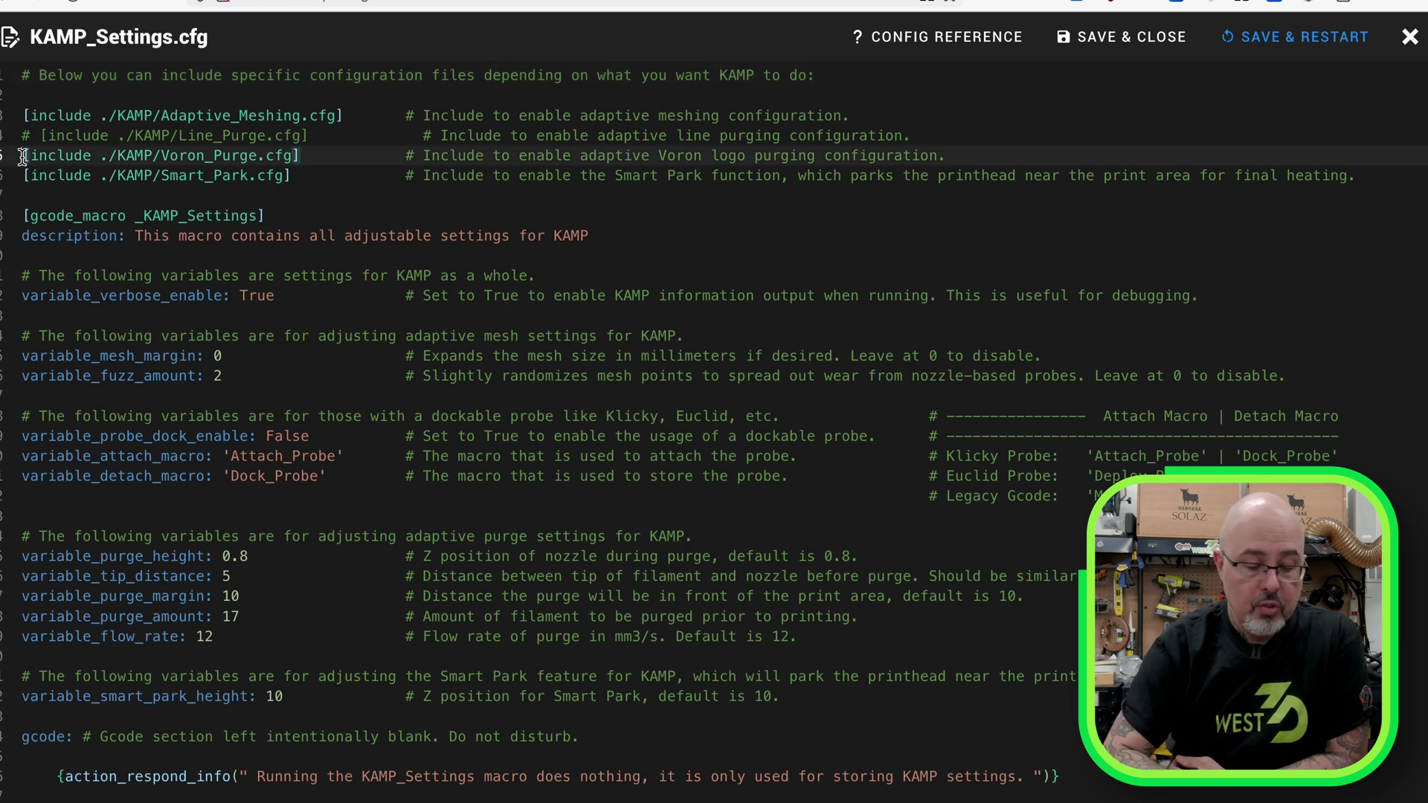
pyautogui.write('#')
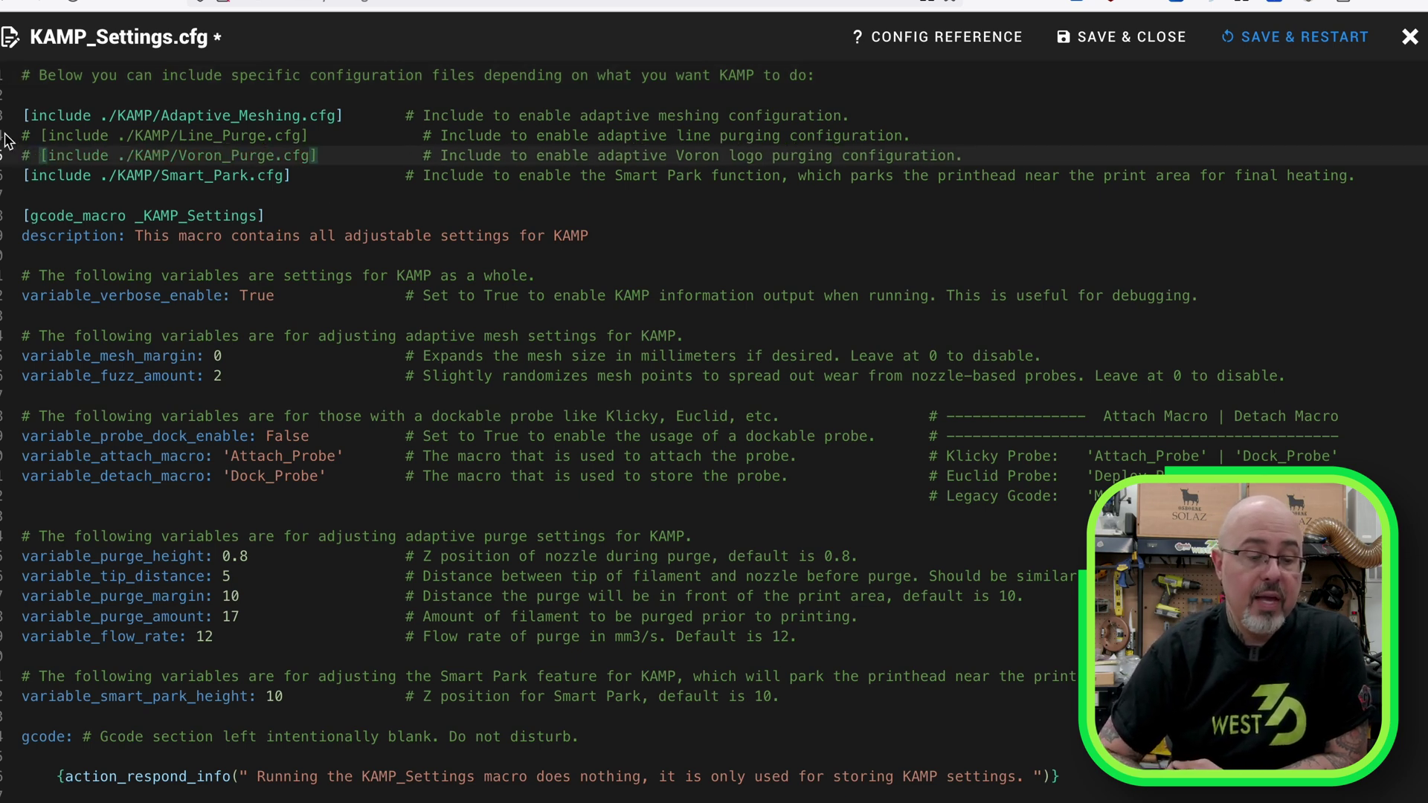
pyautogui.click(27, 136)
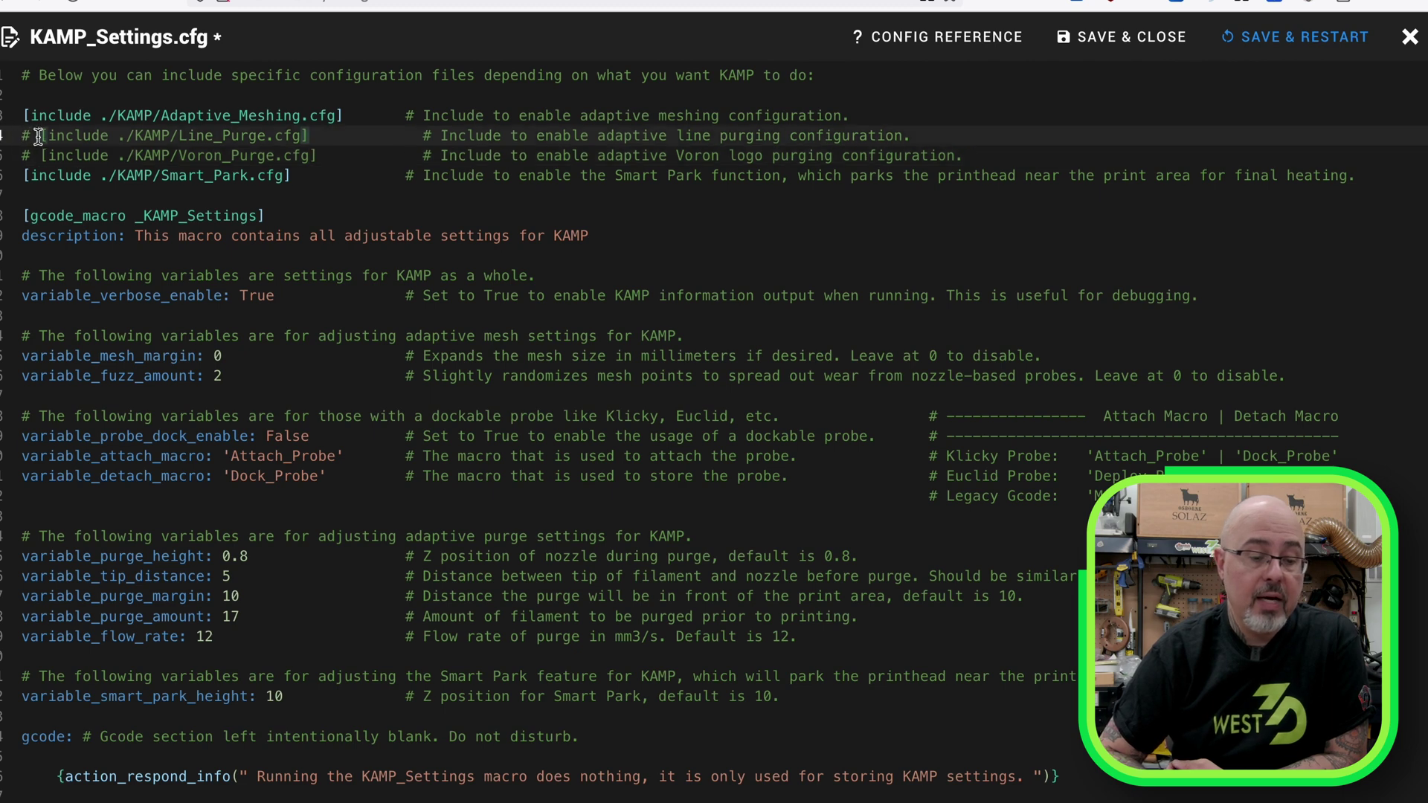
pyautogui.press('BackSpace')
pyautogui.press('BackSpace')
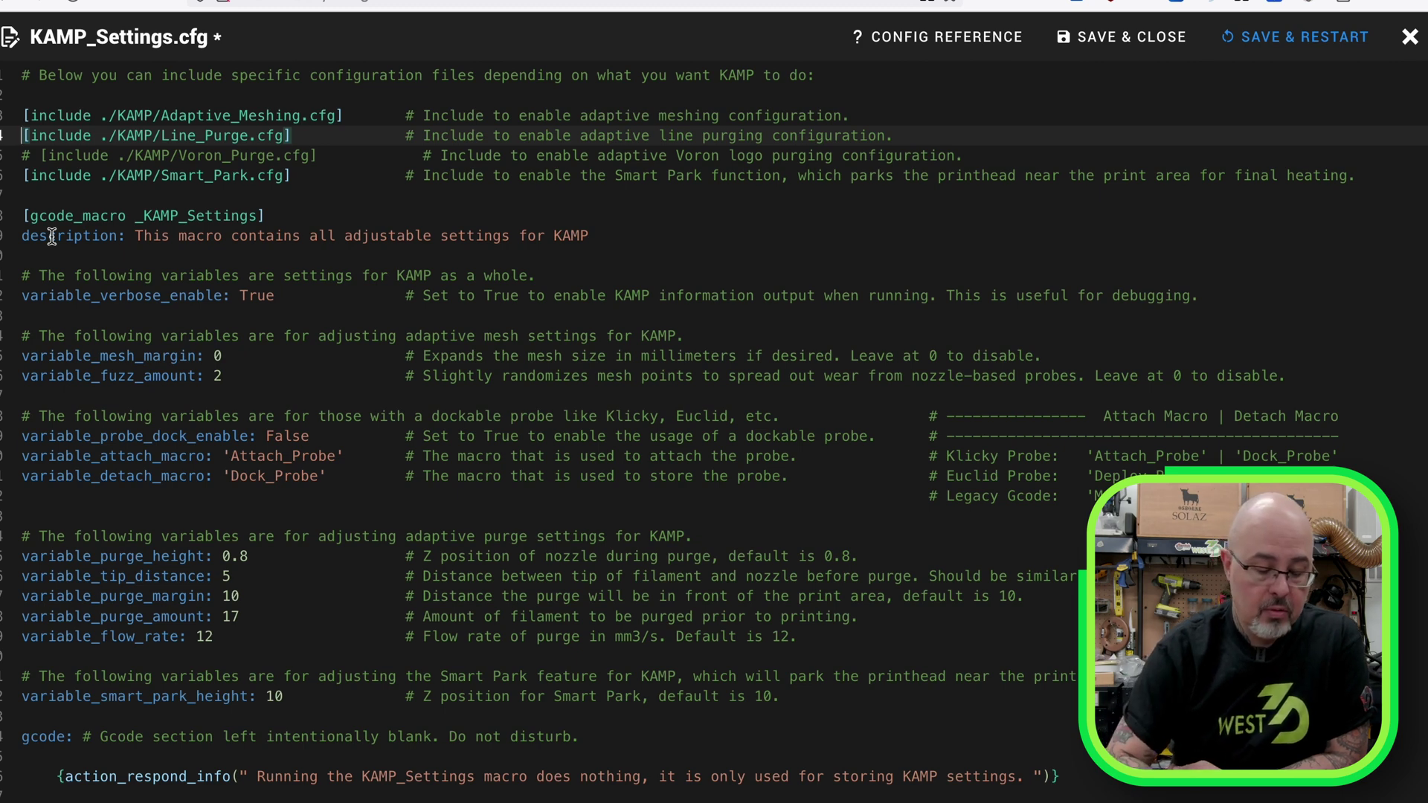
pyautogui.write('#')
pyautogui.press('Down')
pyautogui.press('BackSpace')
pyautogui.press('BackSpace')
pyautogui.hotkey('ctrl', 's')
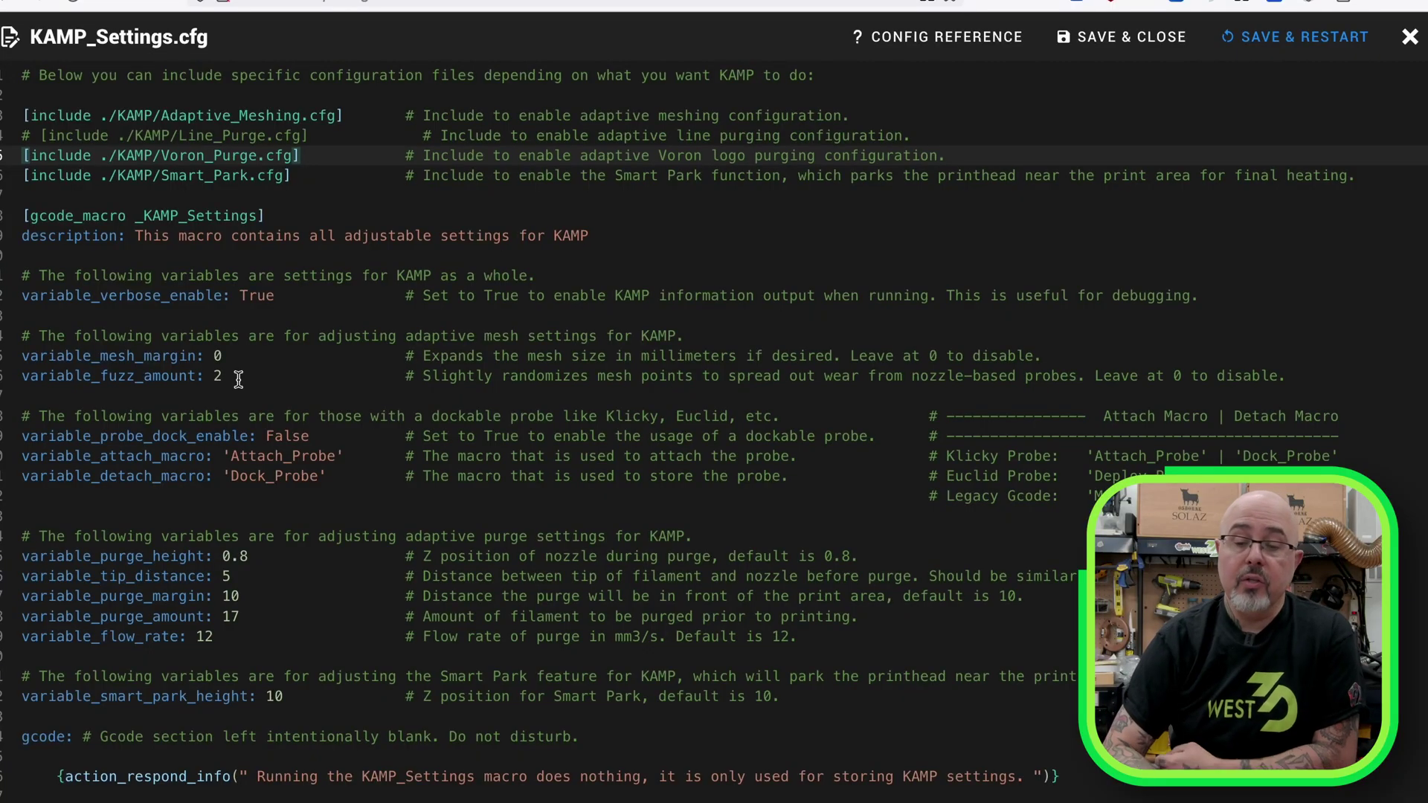
# Step: Close KAMP_Settings.cfg and open print_start.cfg from the next Config Files page
pyautogui.click(1410, 36)
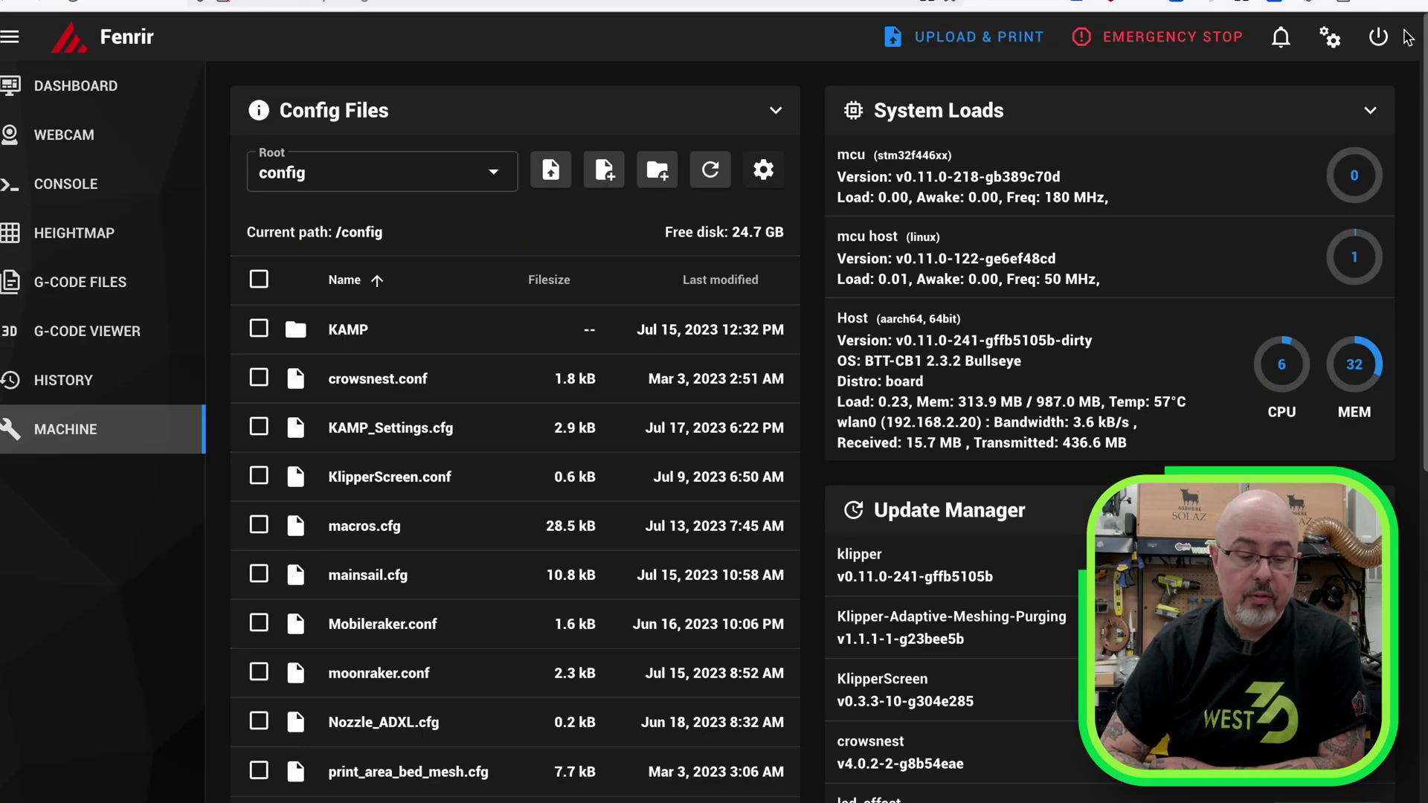
pyautogui.scroll(-2, 521, 781)
pyautogui.click(774, 729)
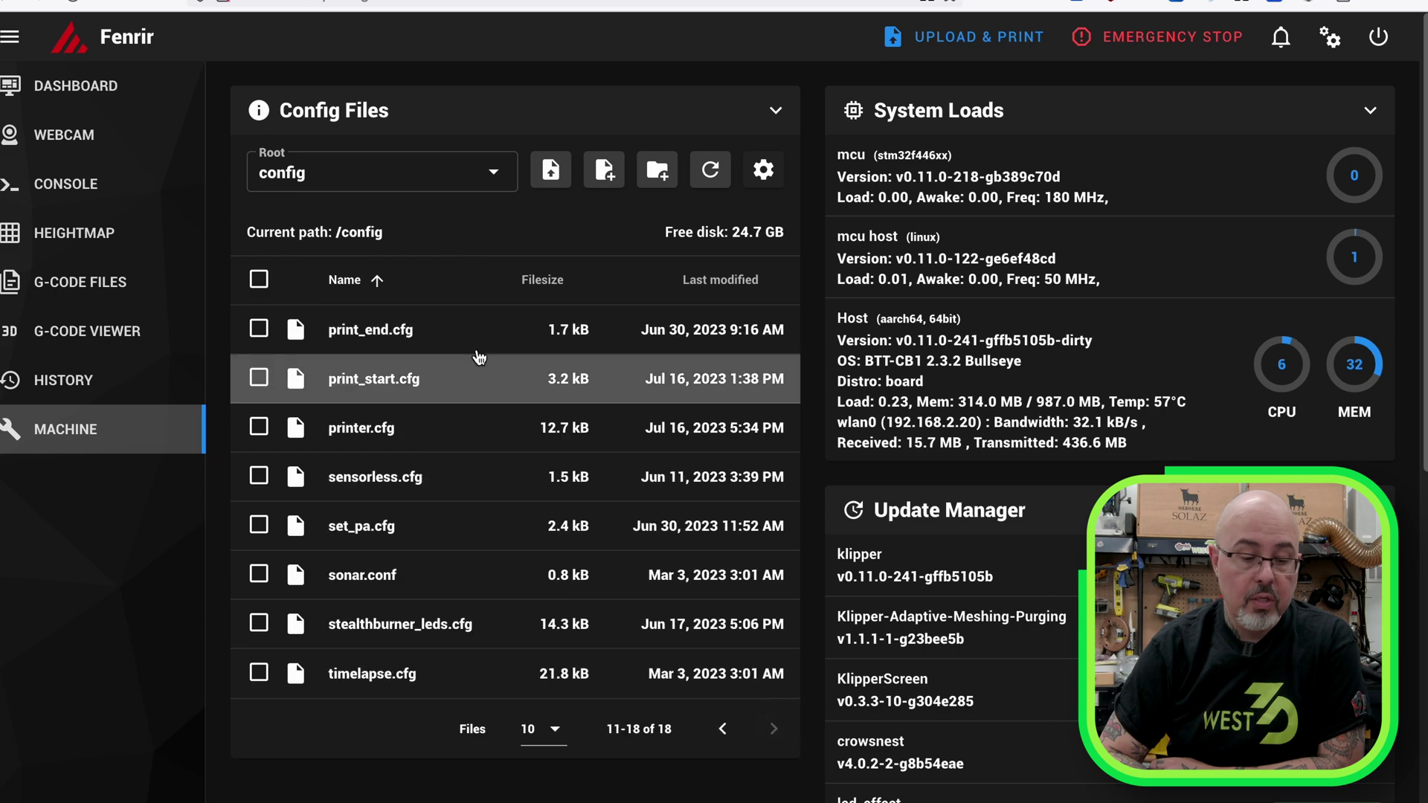
pyautogui.click(392, 382)
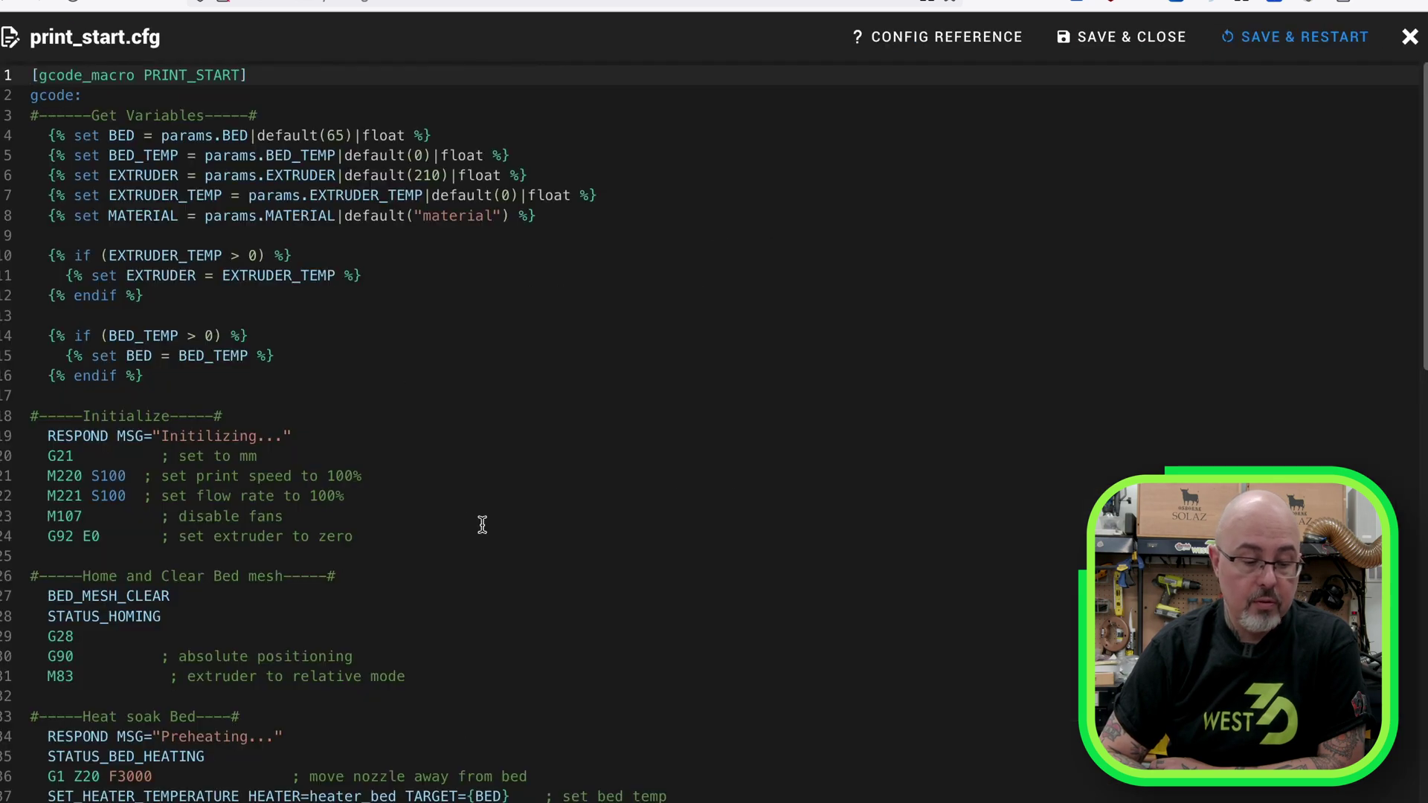
# Step: Go to the PRINT_START Final Heat section and place the cursor after the Smart_Park line
pyautogui.scroll(-6, 480, 520)
pyautogui.scroll(-6, 482, 524)
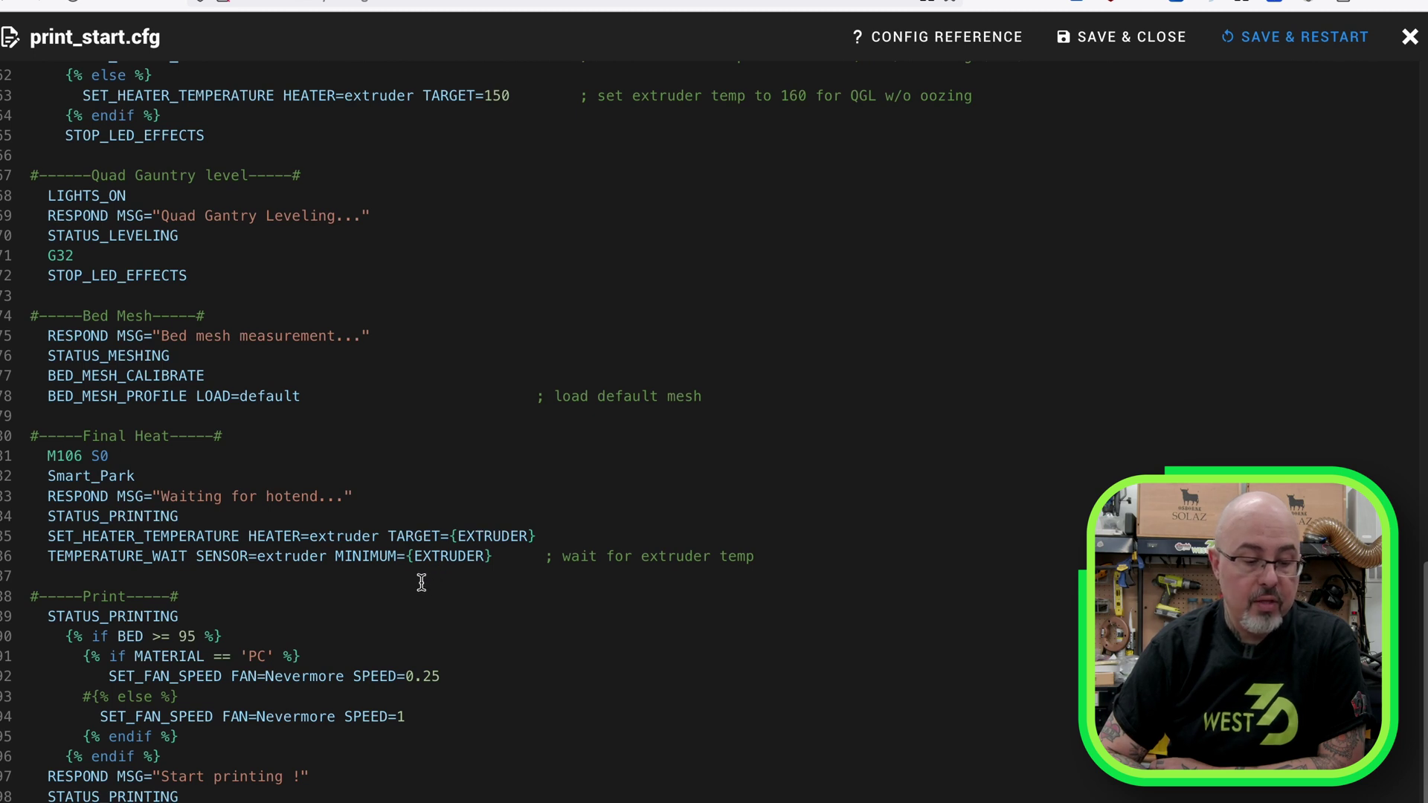
pyautogui.moveTo(29, 436); pyautogui.dragTo(110, 456)
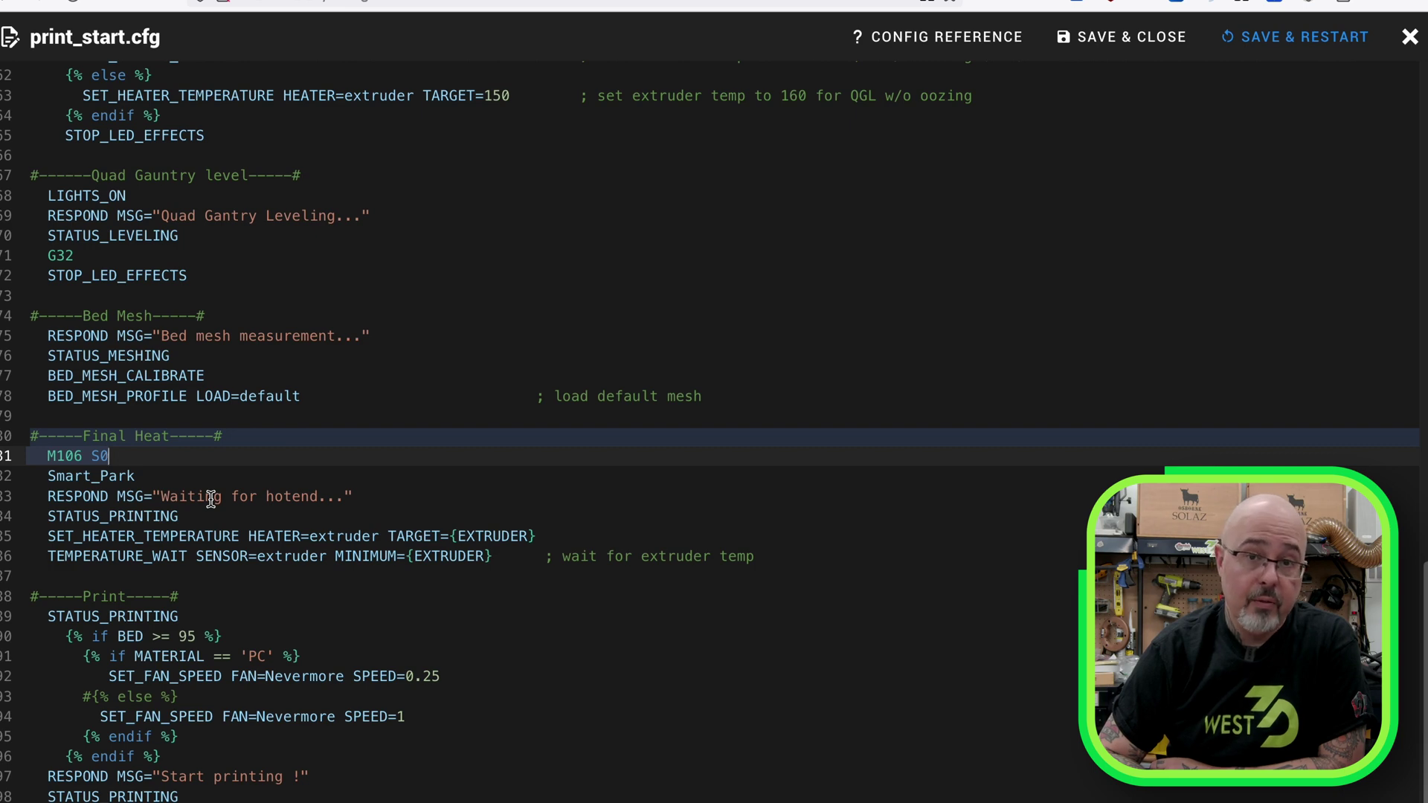
pyautogui.click(173, 475)
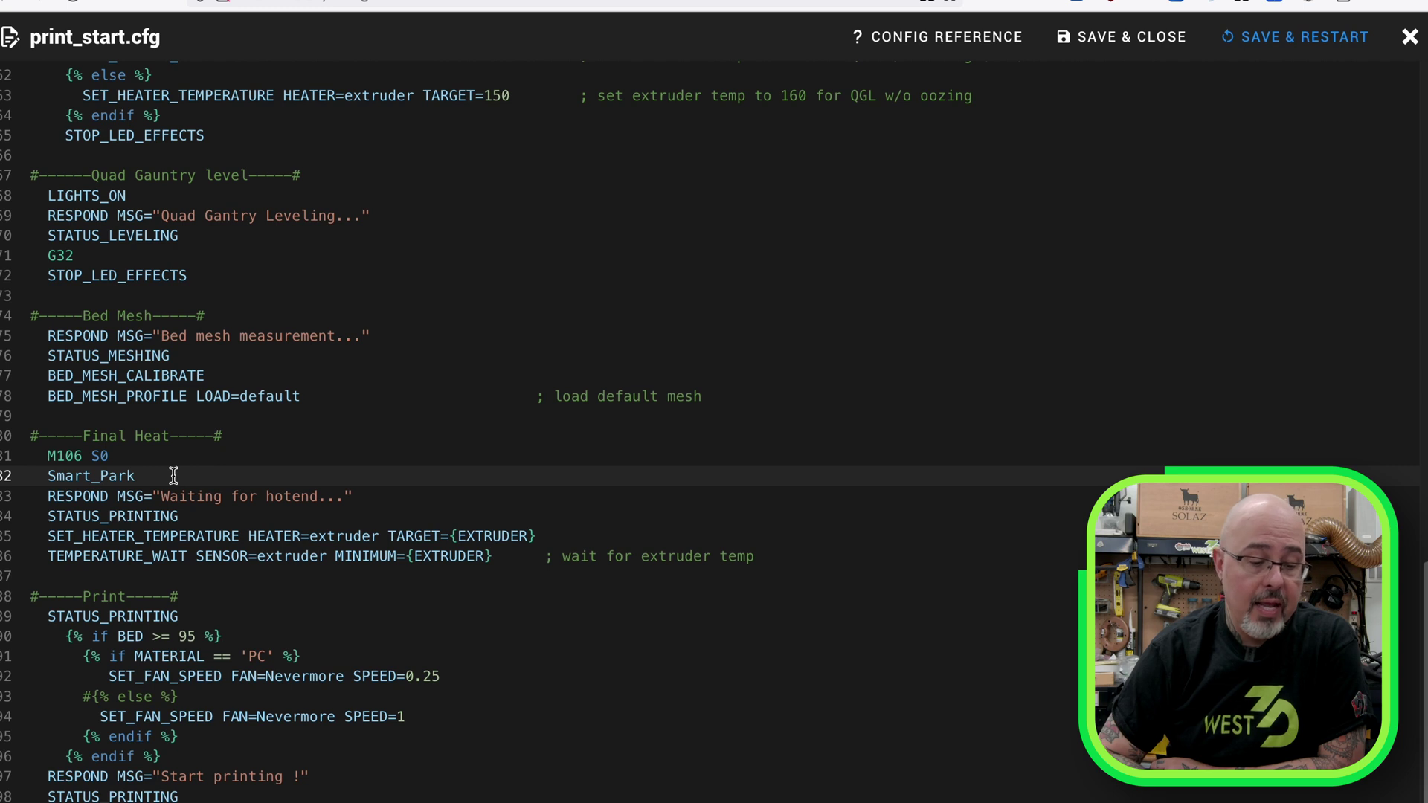